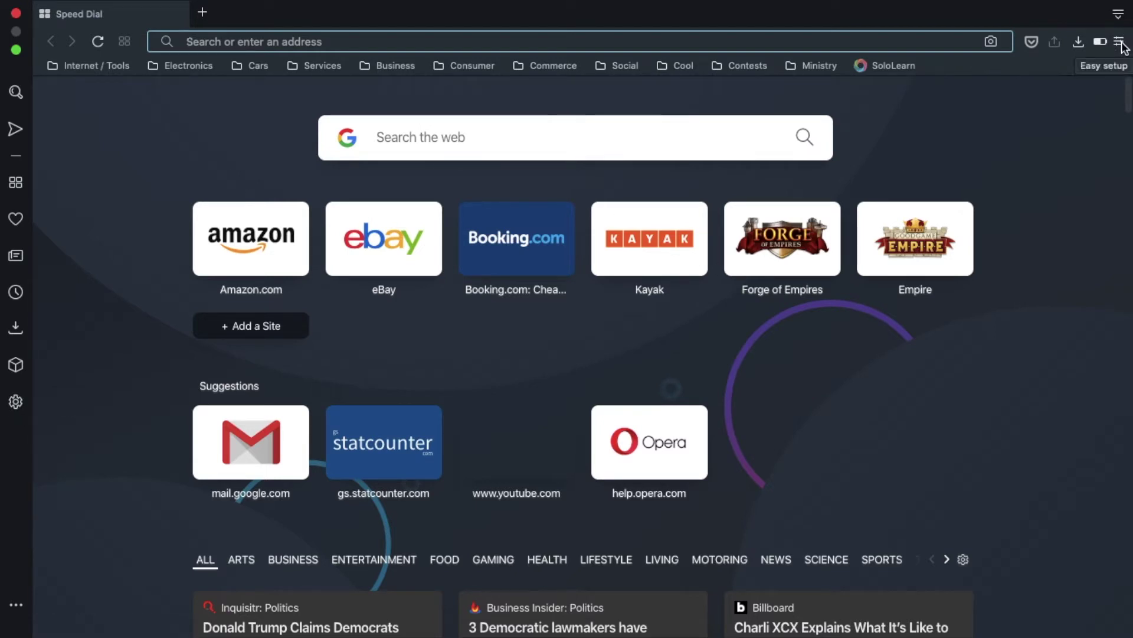
Switch ad blocking off and back on from the quick setup panel.
click(1119, 43)
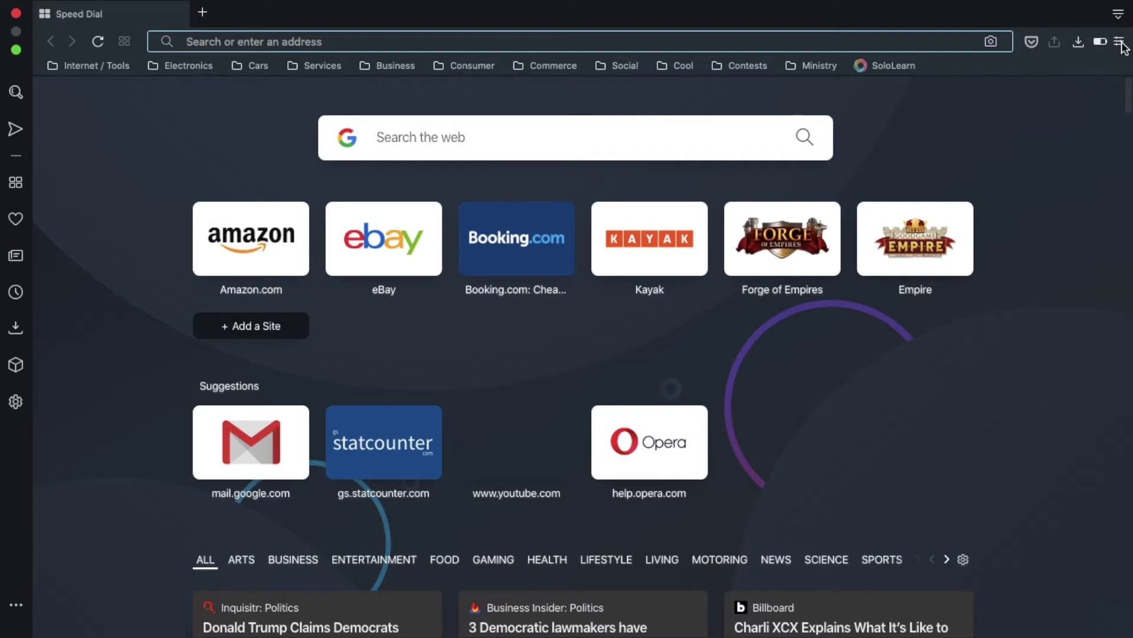
scroll(1040, 264, down, 8)
scroll(1041, 264, down, 5)
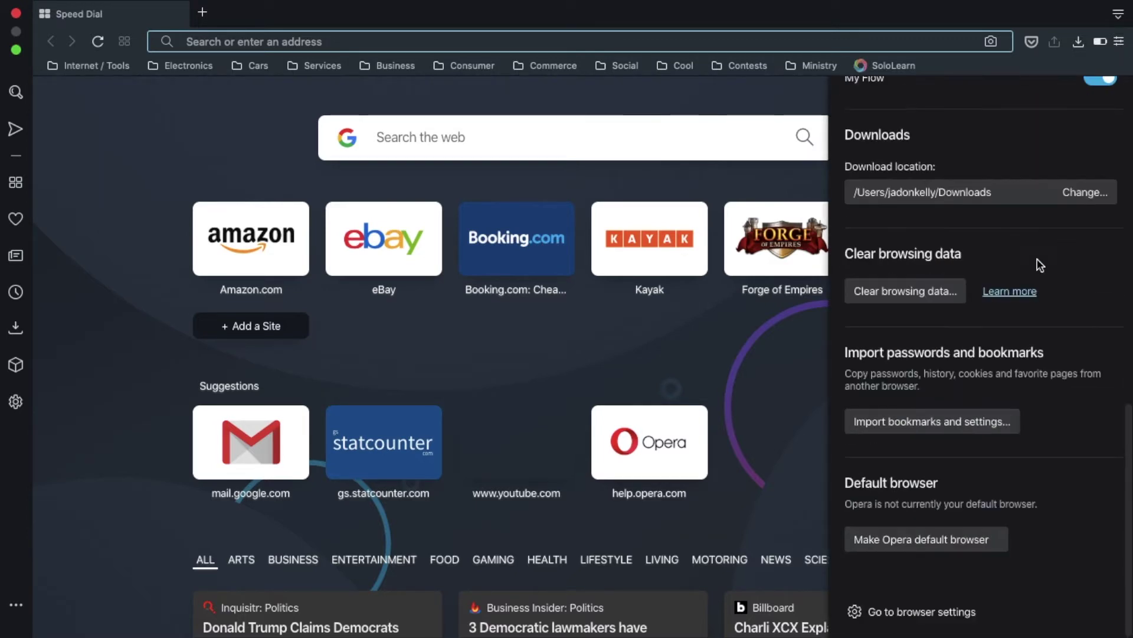
scroll(1037, 264, up, 5)
click(1101, 270)
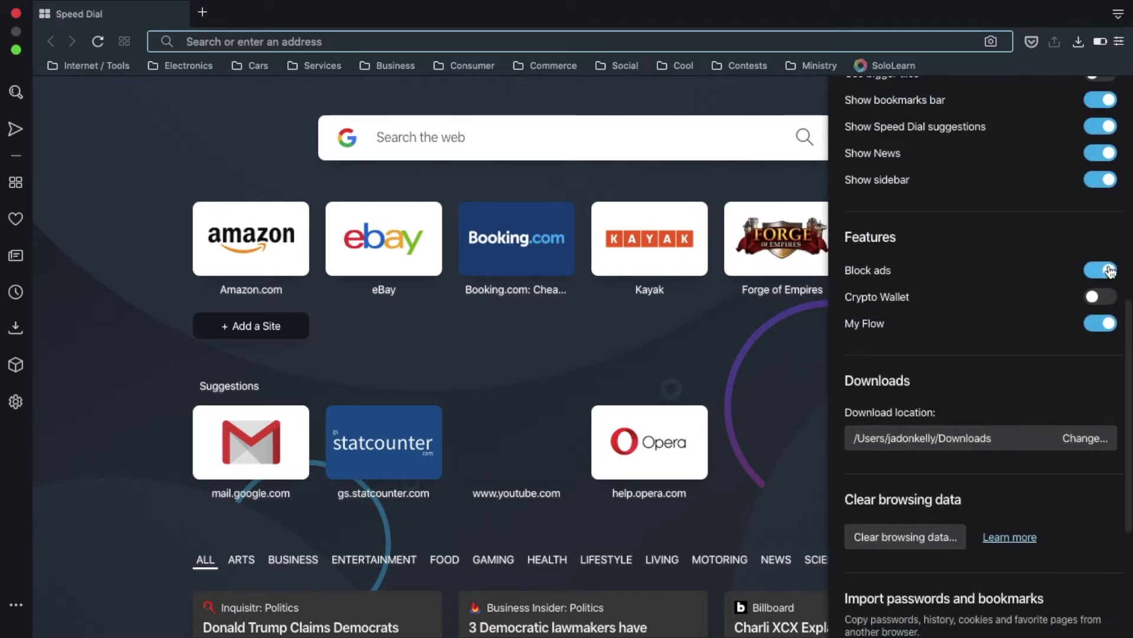
click(1101, 270)
click(787, 353)
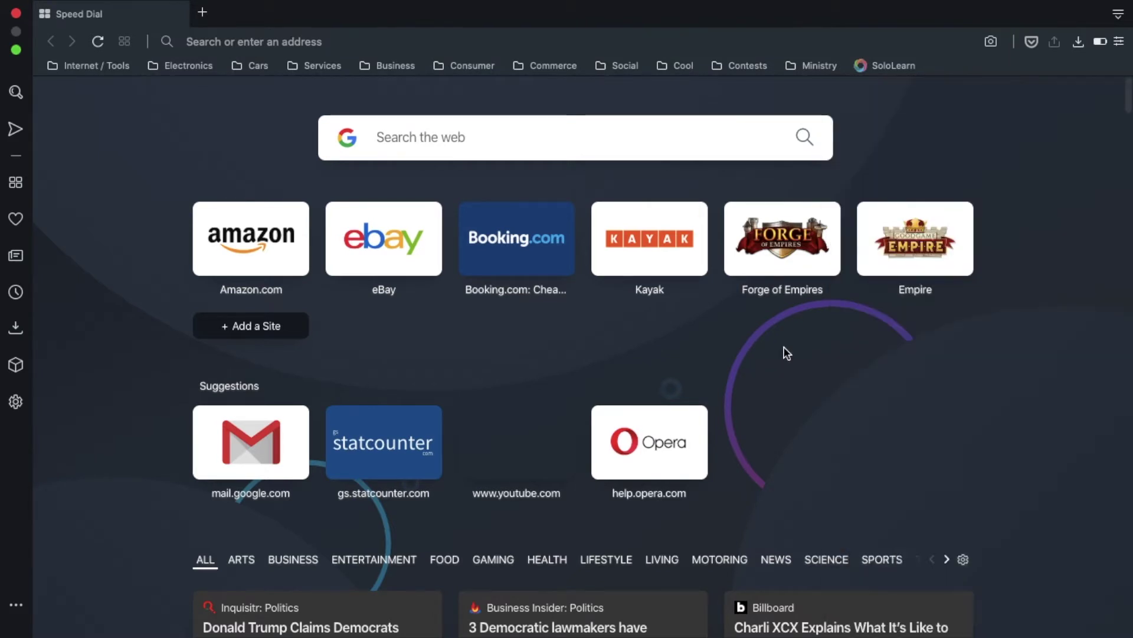
Review the ad-block exceptions in Settings, then go to the Block Ads filter lists.
click(16, 401)
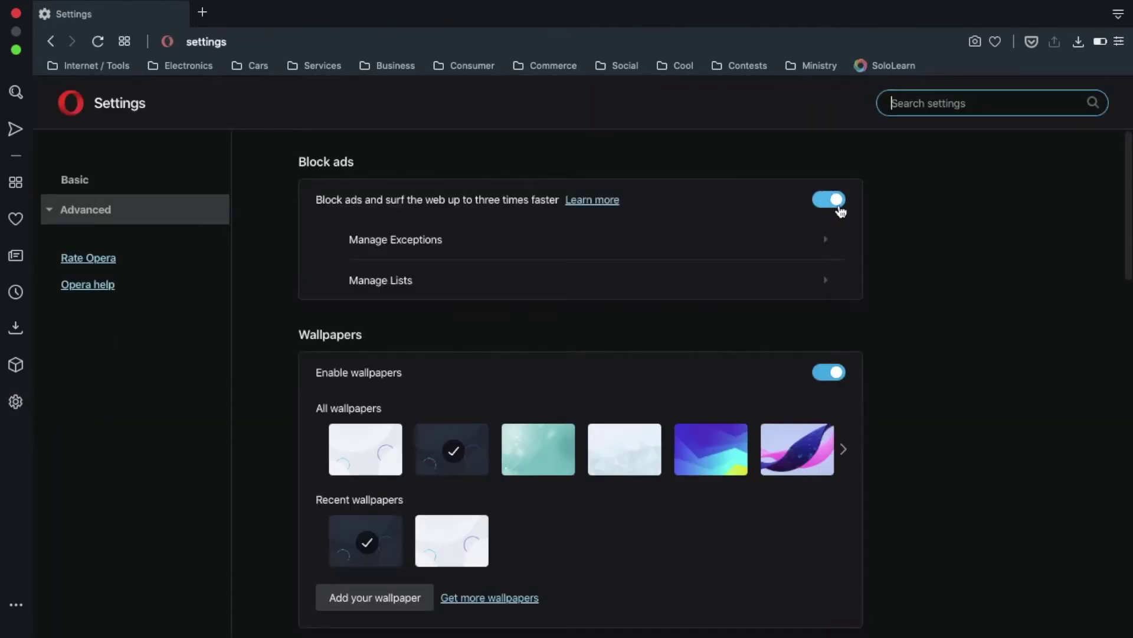
click(745, 247)
scroll(546, 319, down, 1)
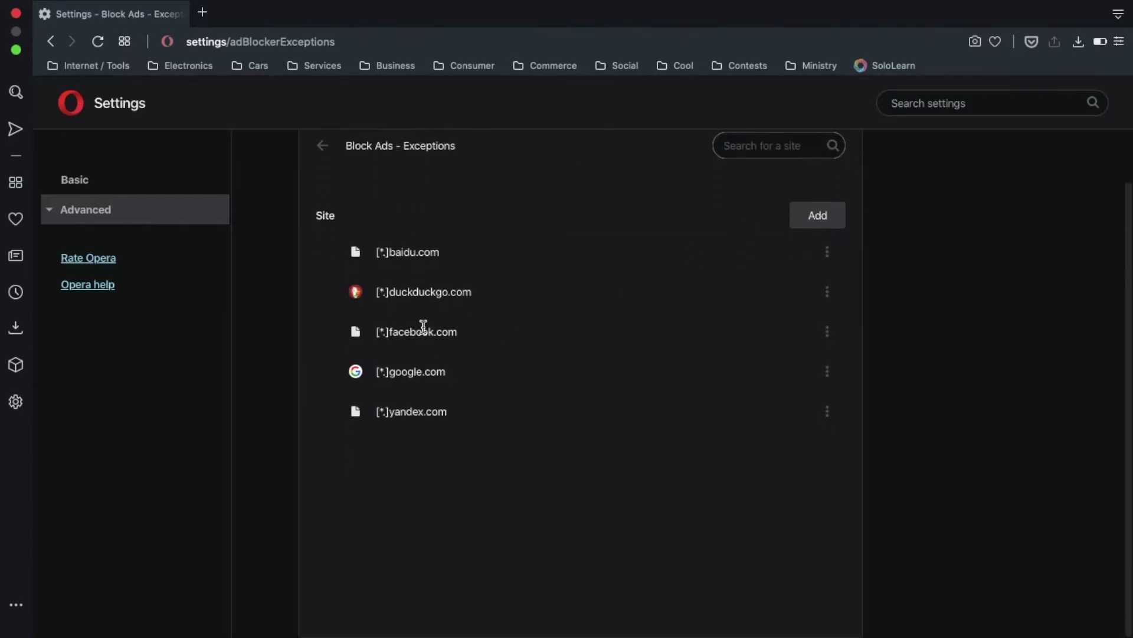
scroll(371, 248, up, 1)
click(317, 204)
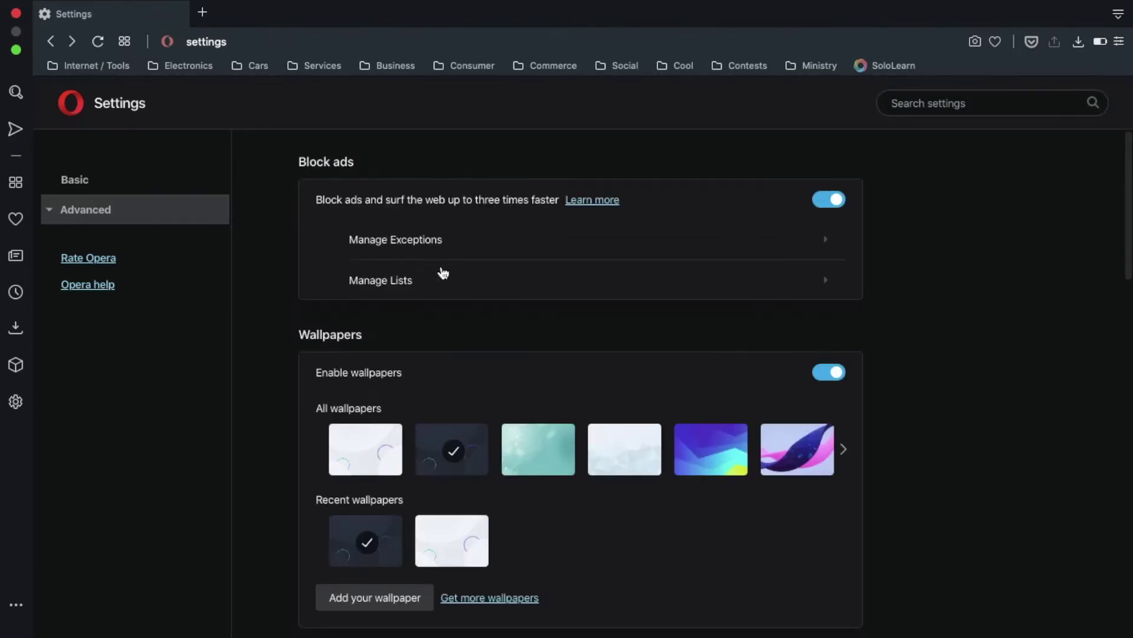
click(442, 272)
scroll(443, 271, down, 1)
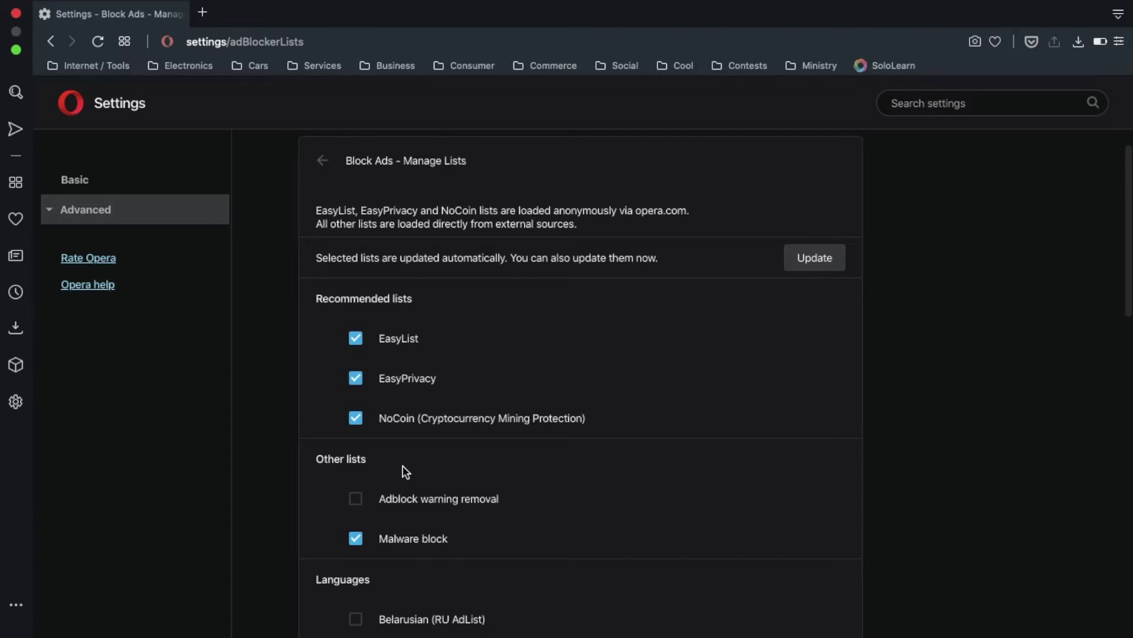
scroll(403, 465, down, 2)
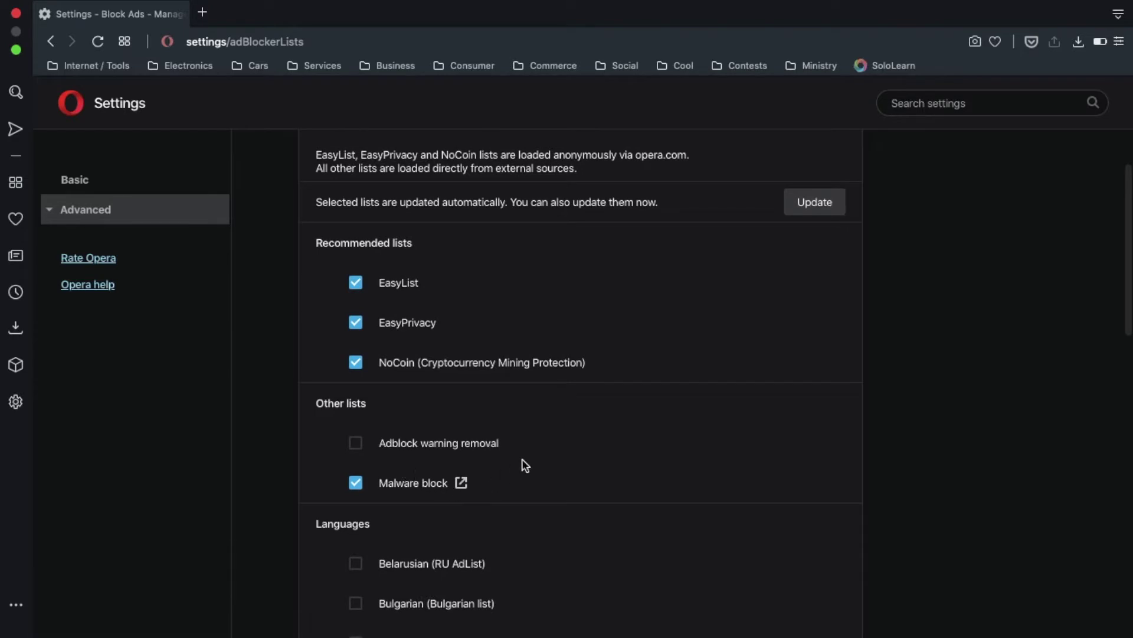
scroll(791, 338, down, 4)
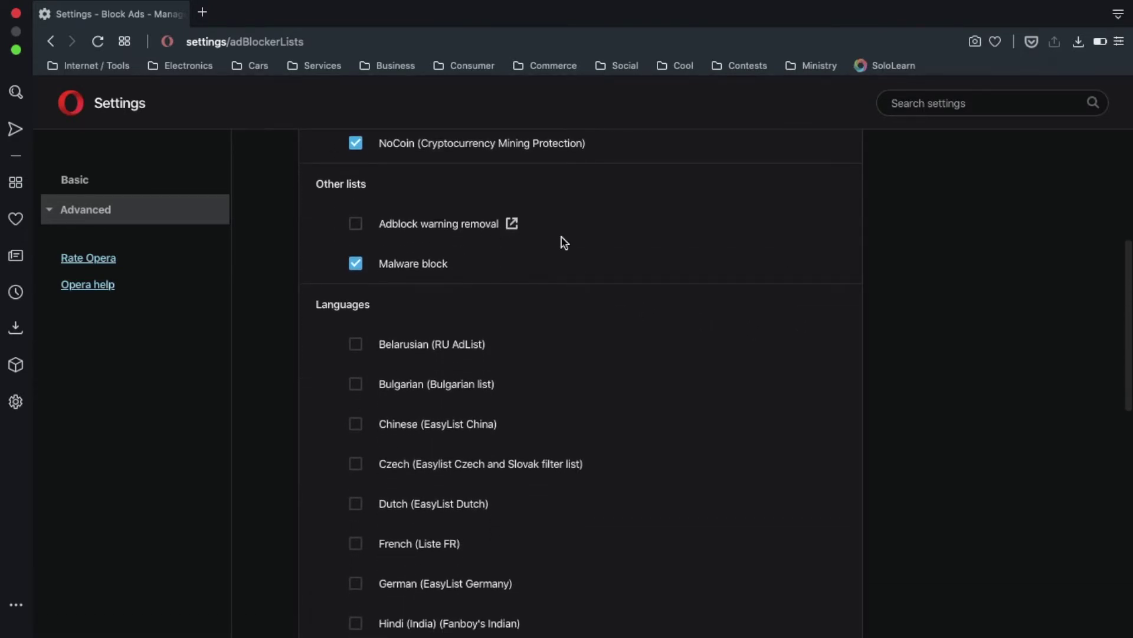
scroll(704, 390, down, 11)
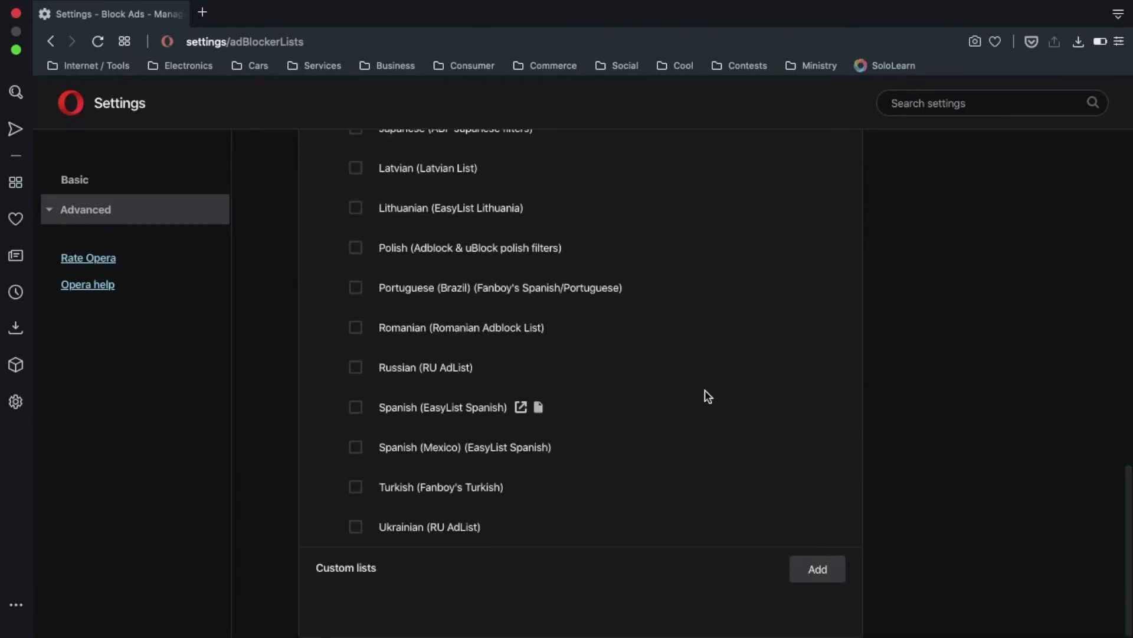
scroll(810, 501, up, 15)
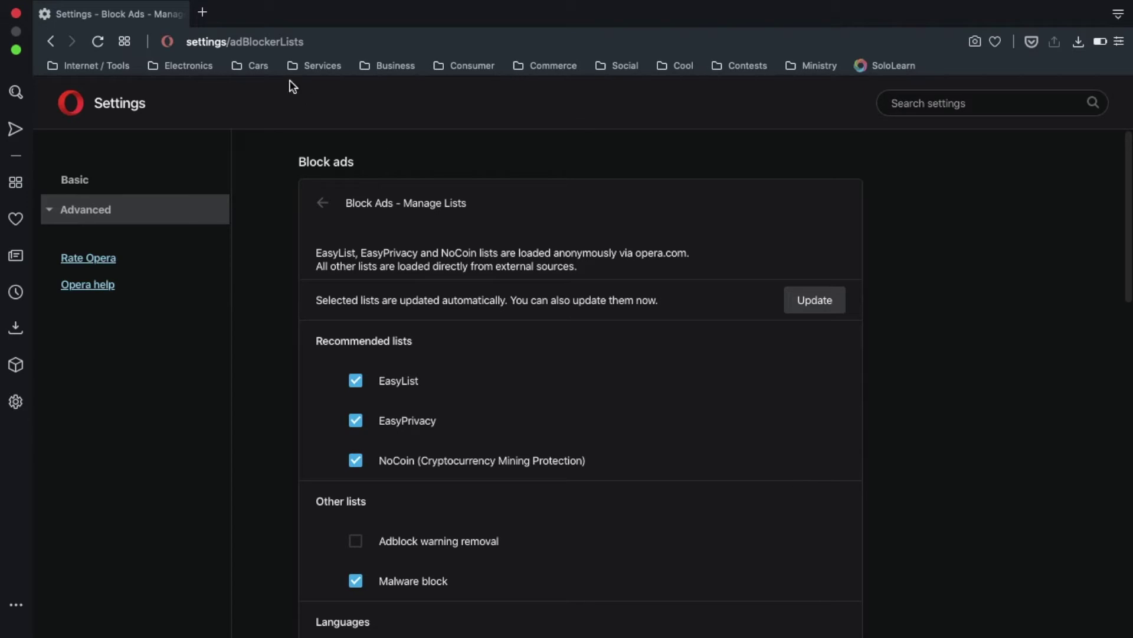
Load youtube.com in a new tab and check that 11 ads are blocked there.
click(202, 13)
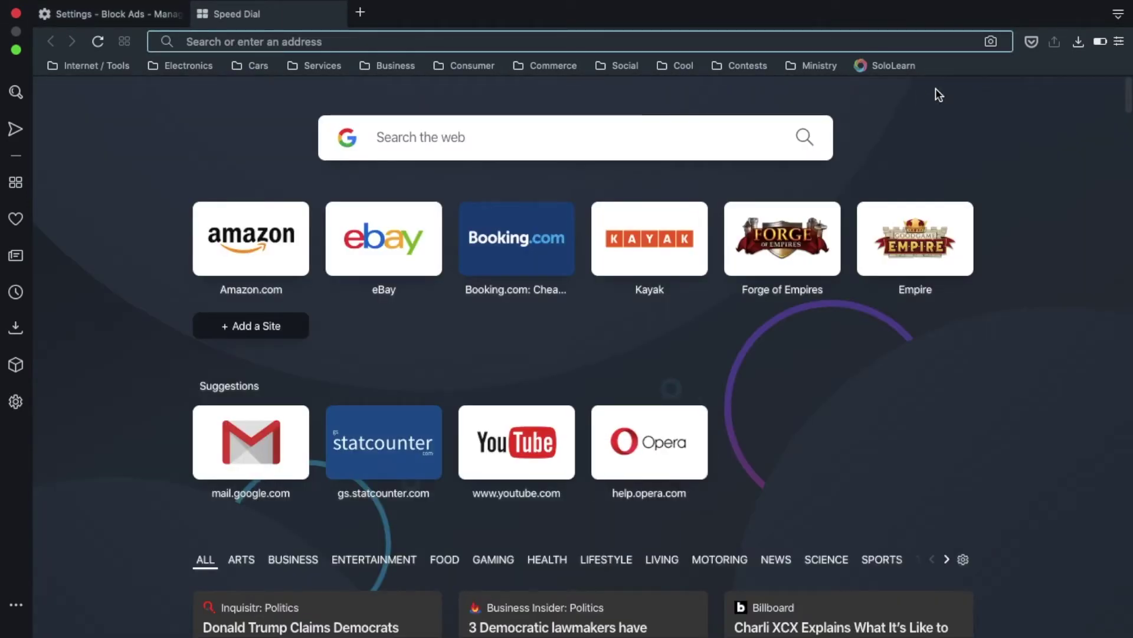
text(youtu)
key(Return)
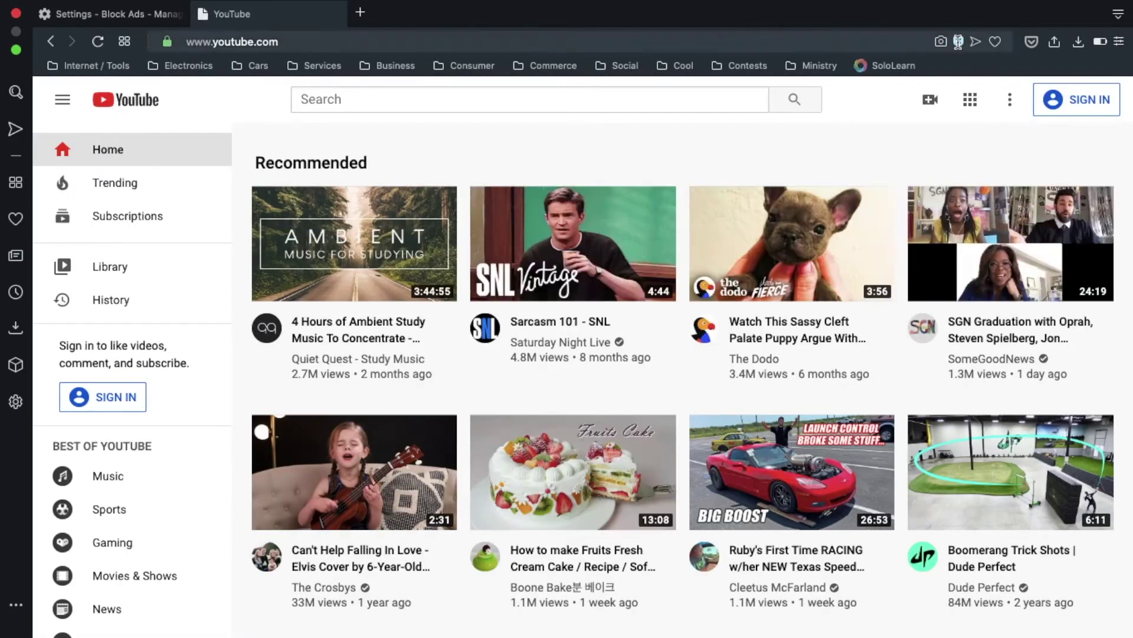
click(959, 42)
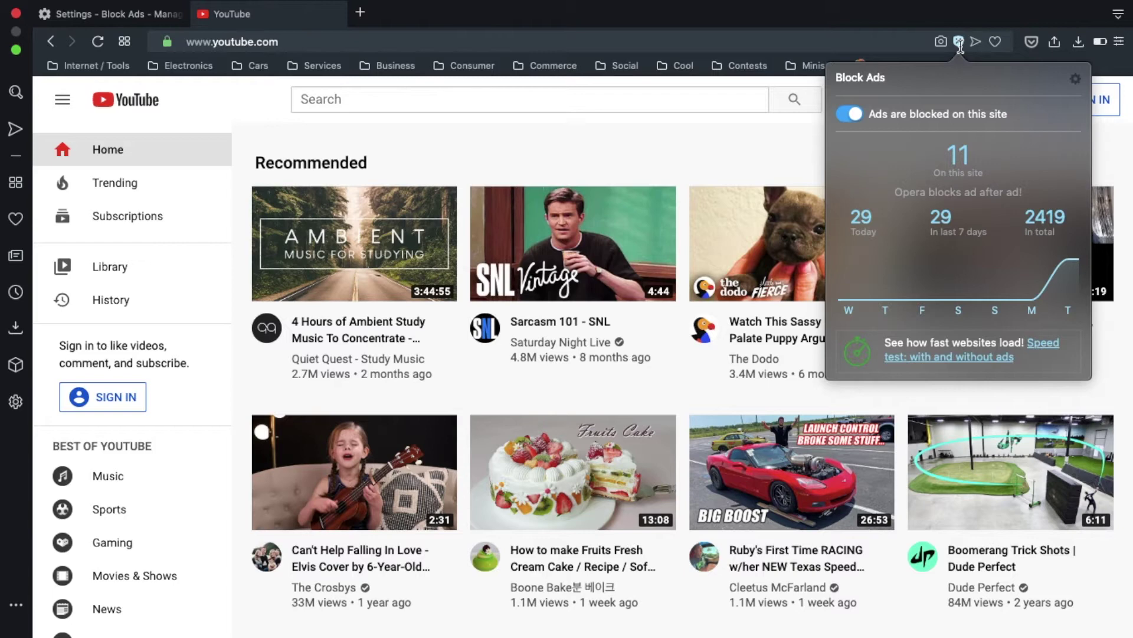
Search YouTube for soccer and pause the soccer vines video at 0:20.
click(689, 127)
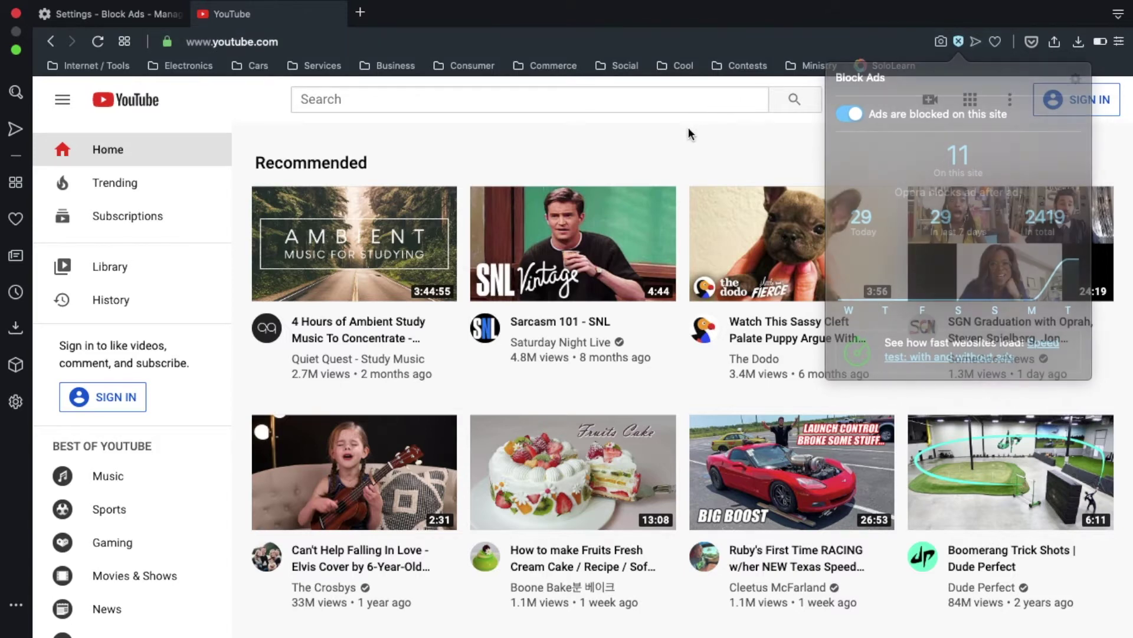
click(645, 98)
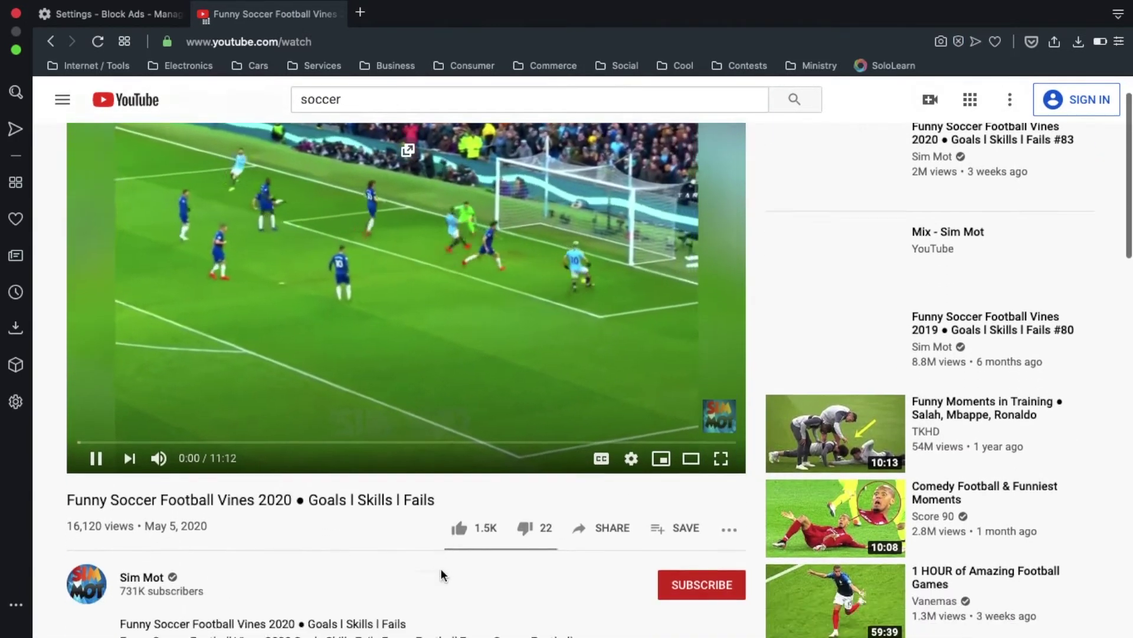
scroll(440, 567, up, 3)
scroll(441, 575, up, 4)
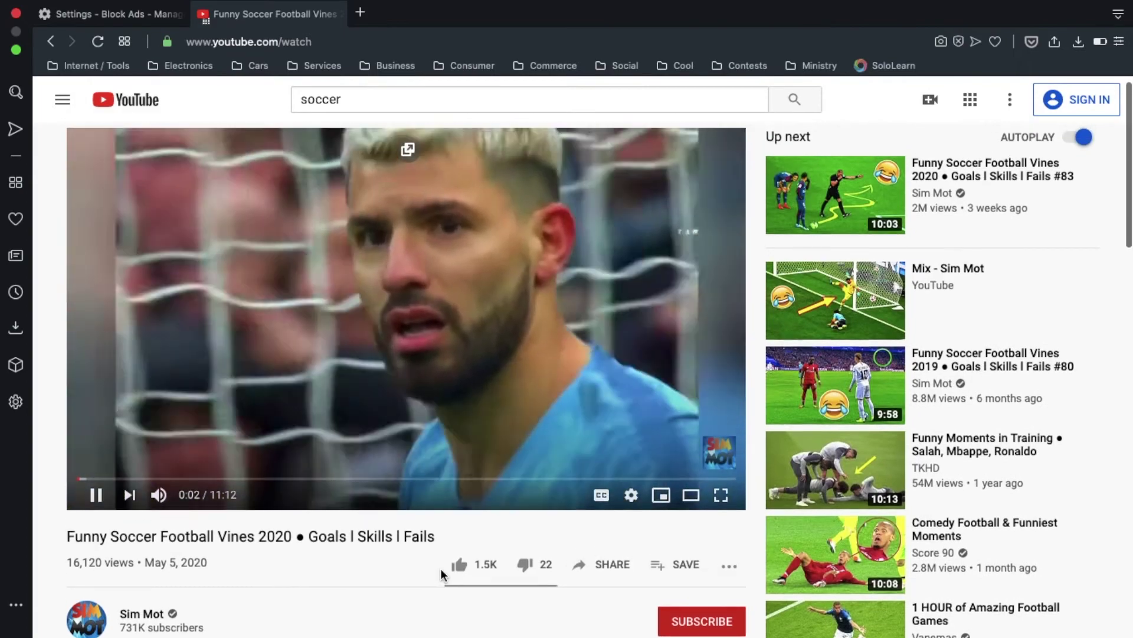
scroll(441, 574, down, 10)
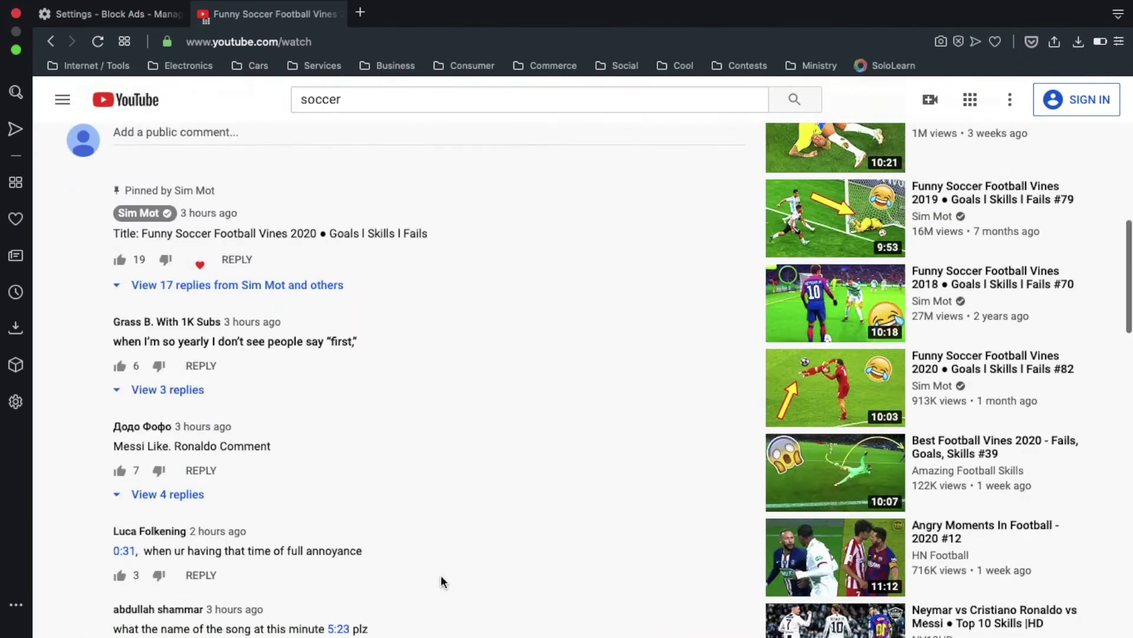
scroll(441, 575, up, 10)
mouse_move(487, 406)
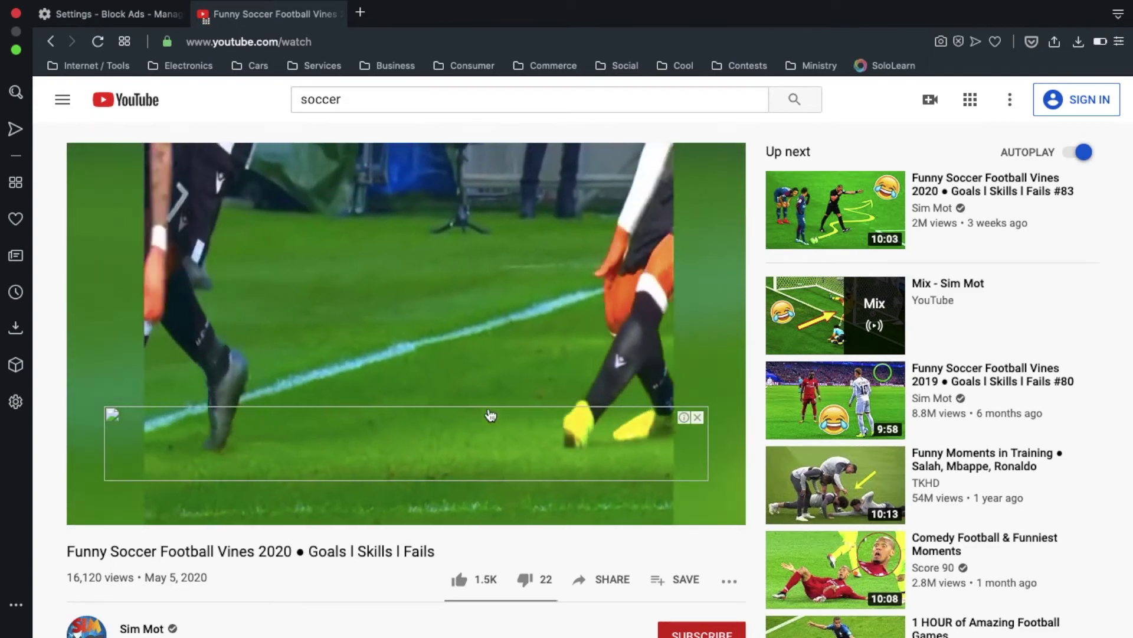
mouse_move(556, 318)
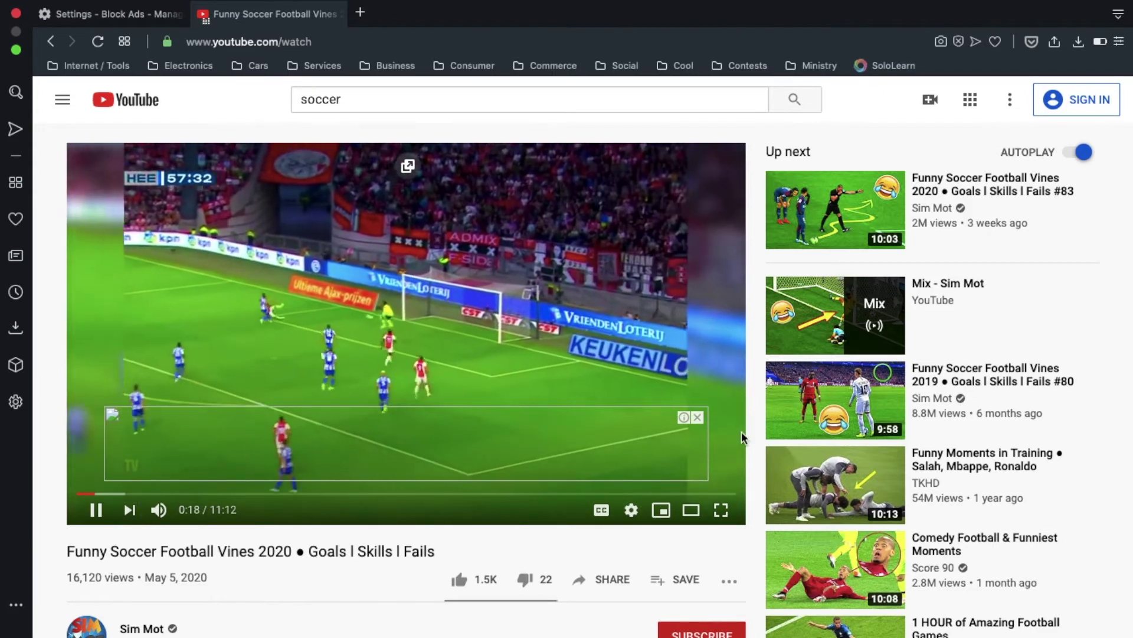
click(628, 297)
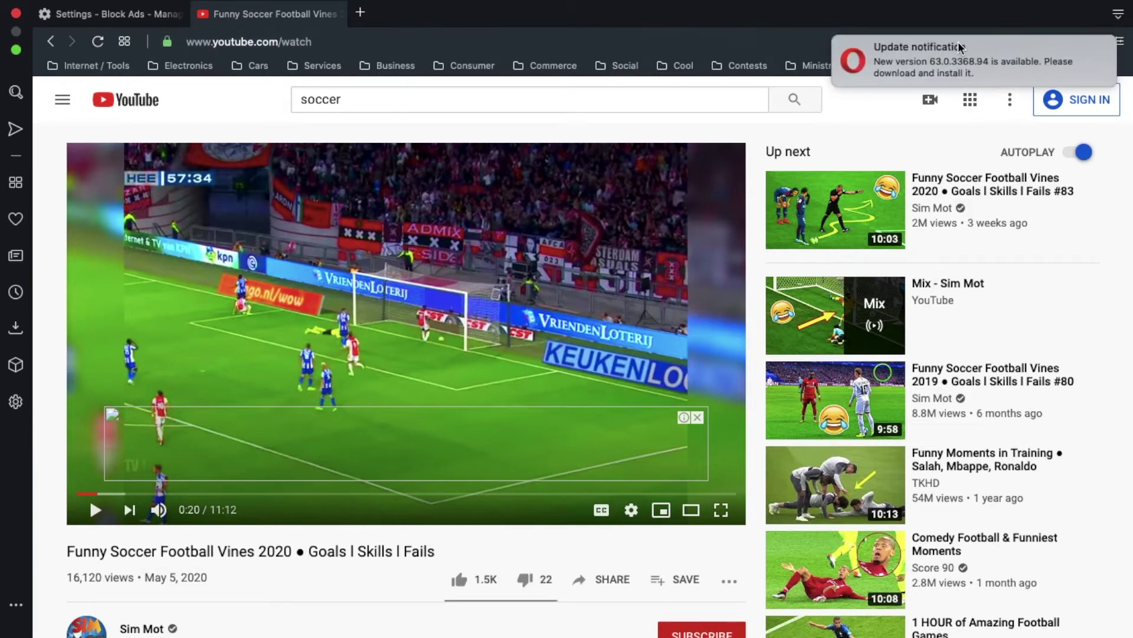
Enable ad blocking for YouTube, replay the video ad-free, and confirm 19 ads blocked.
click(957, 42)
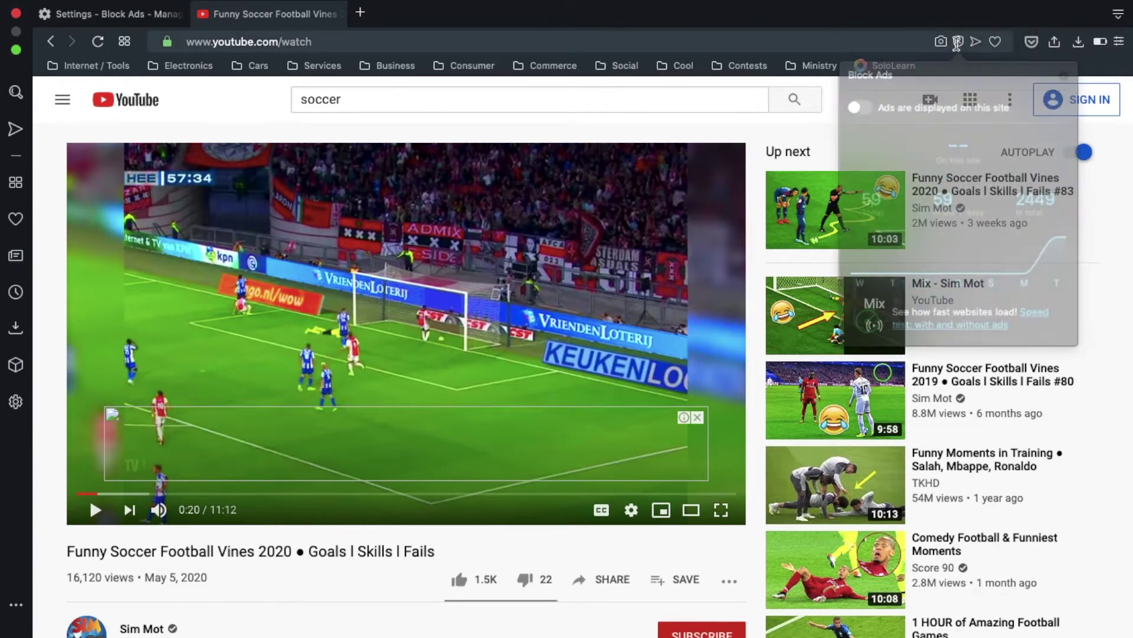
click(853, 115)
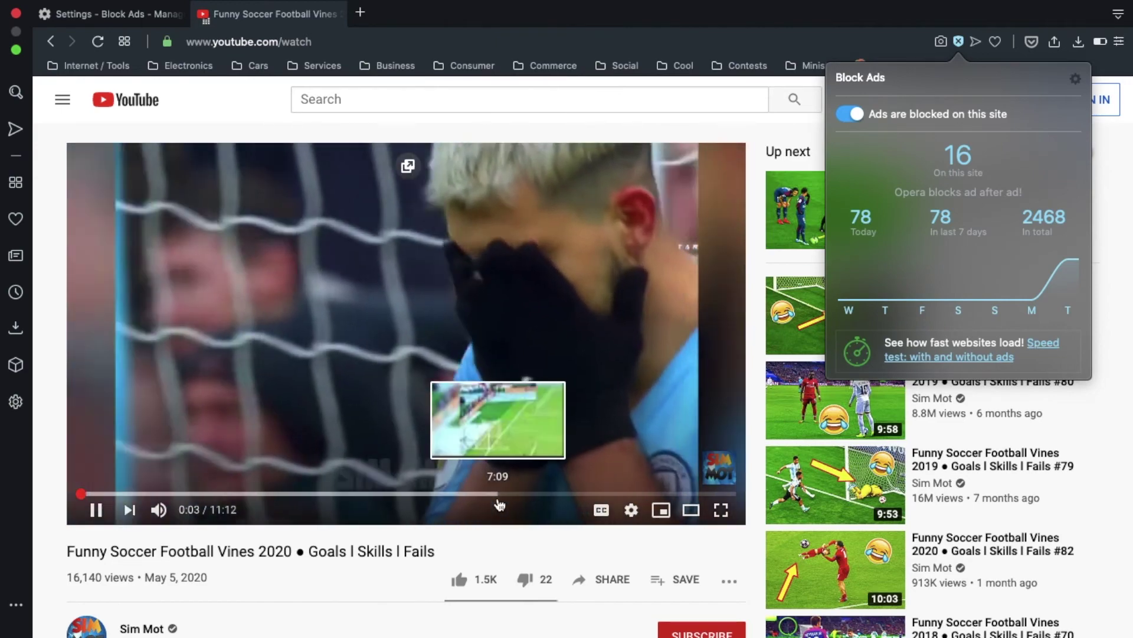
click(497, 496)
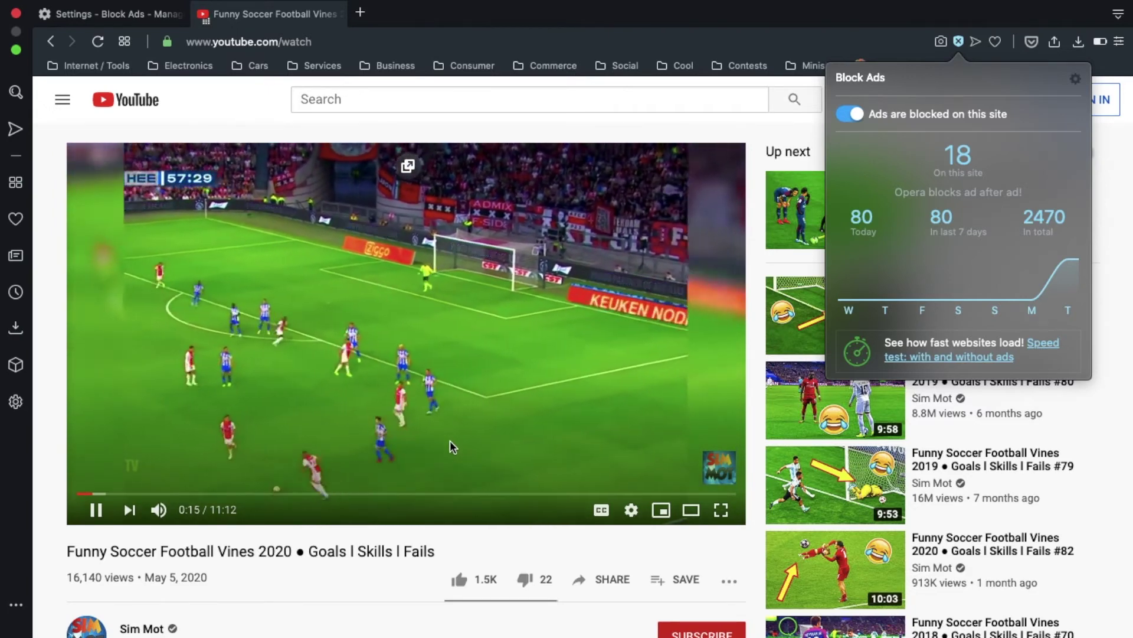
click(461, 288)
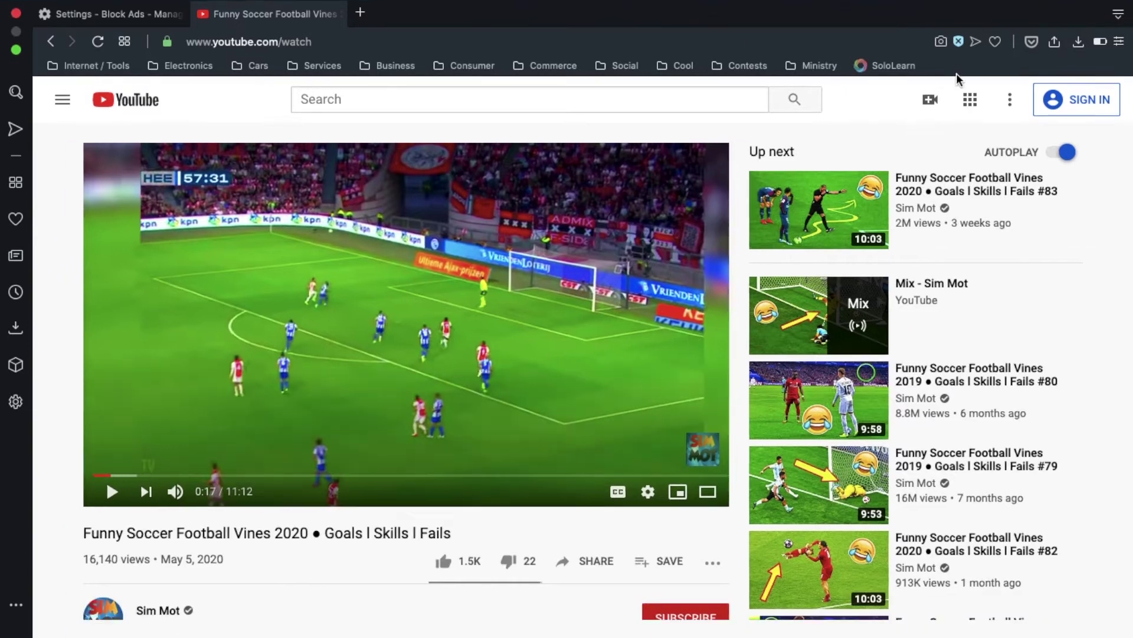
click(958, 40)
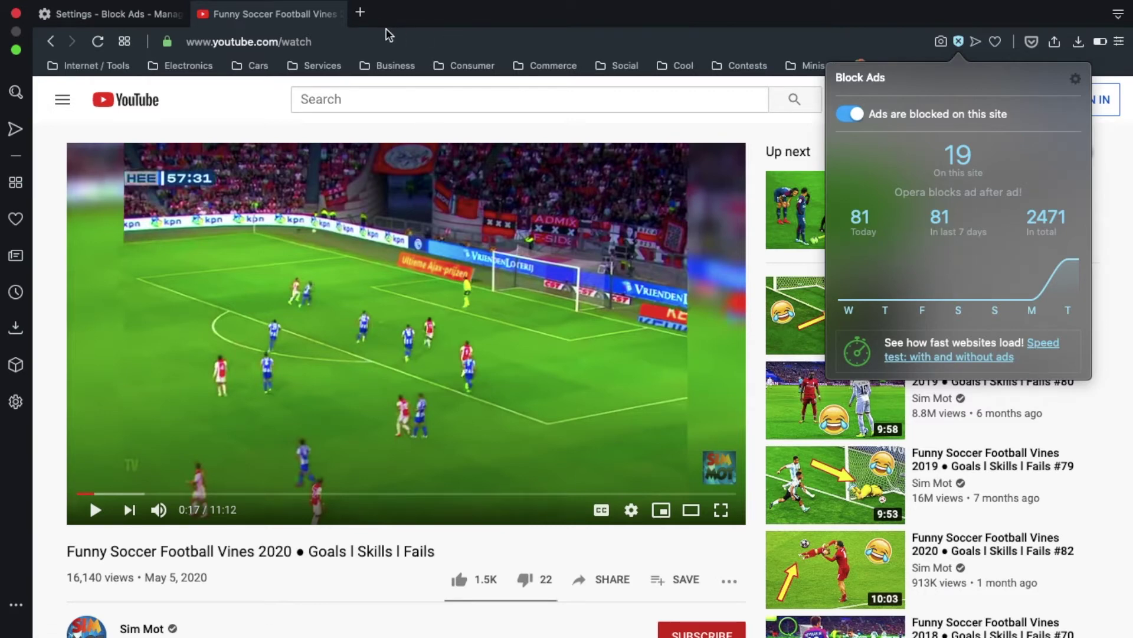
Search 'fox news' on google.com in a new tab and open the foxnews.com result.
click(361, 13)
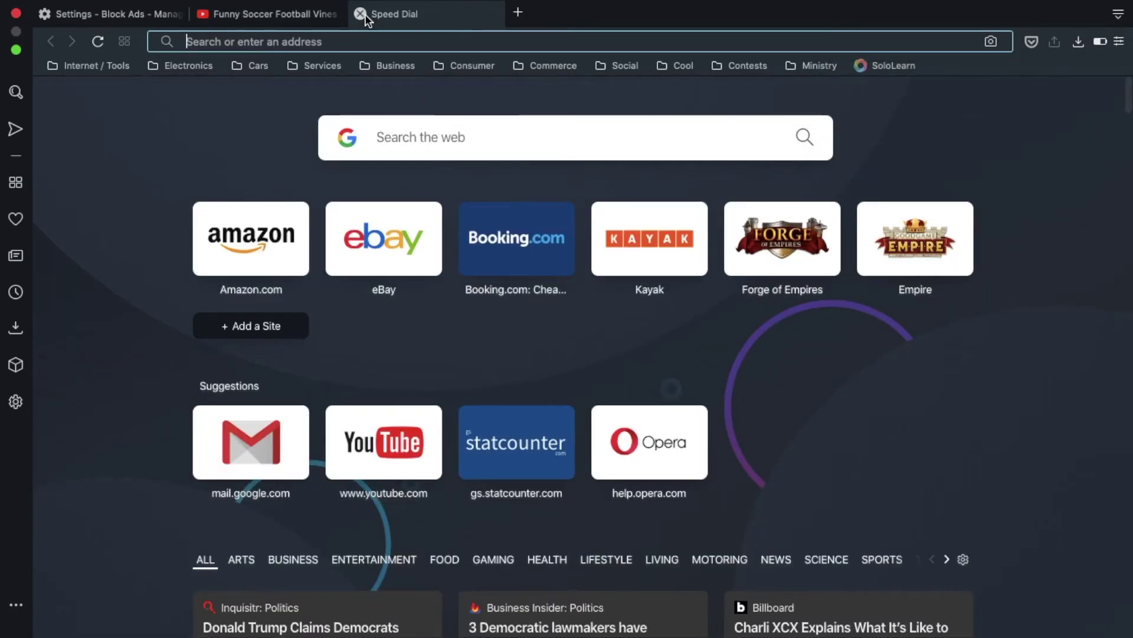
text(google.com)
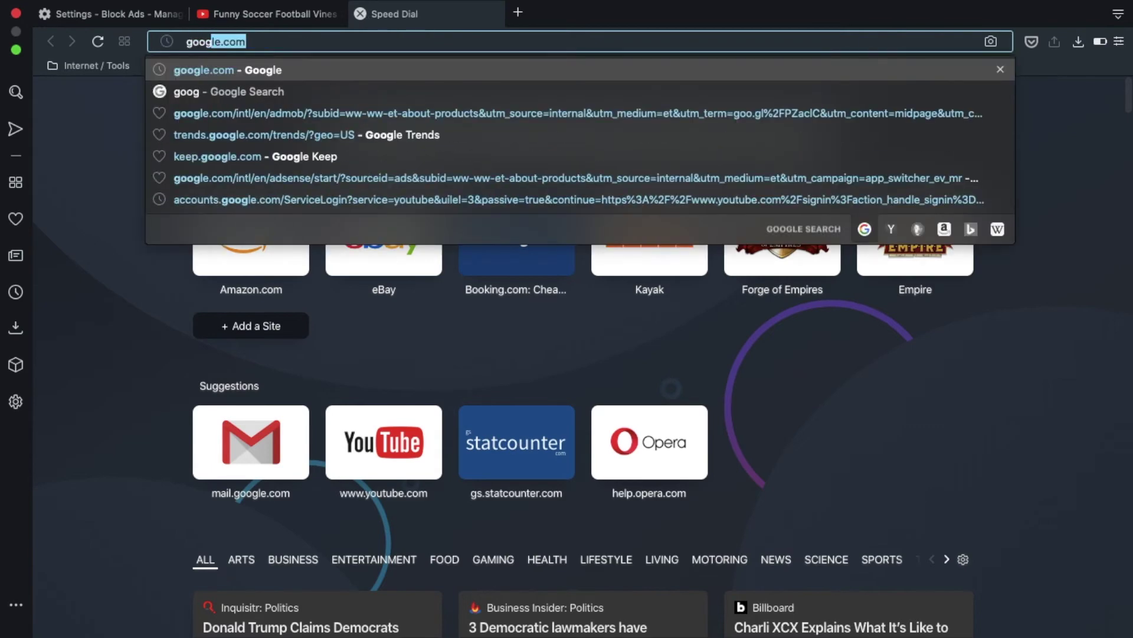
key(Return)
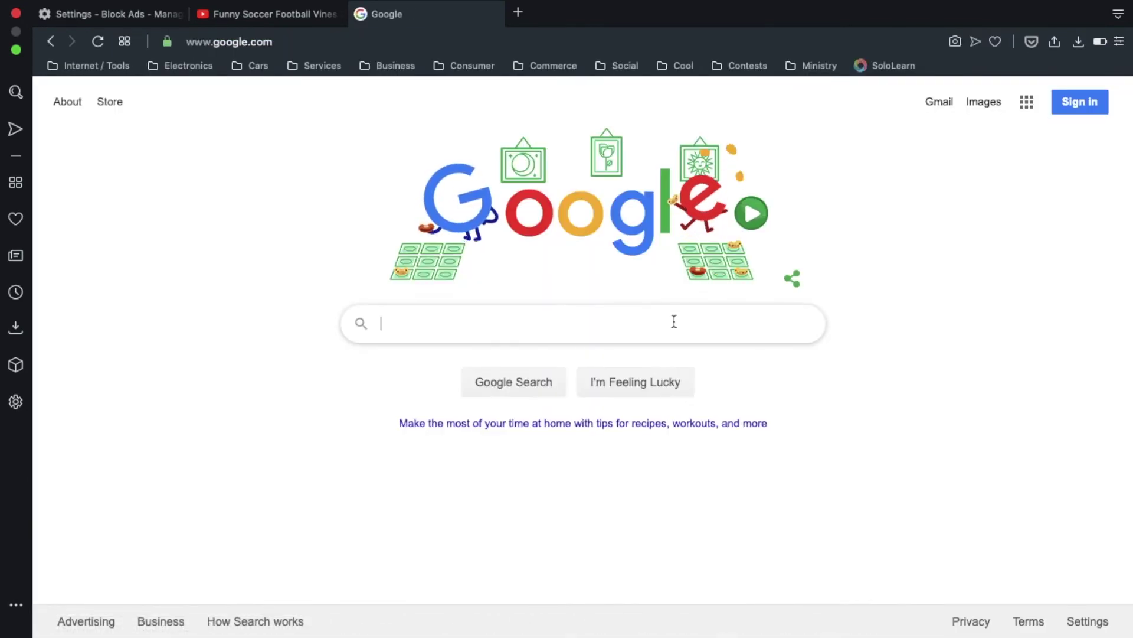
text(fos)
key(BackSpace)
text(x)
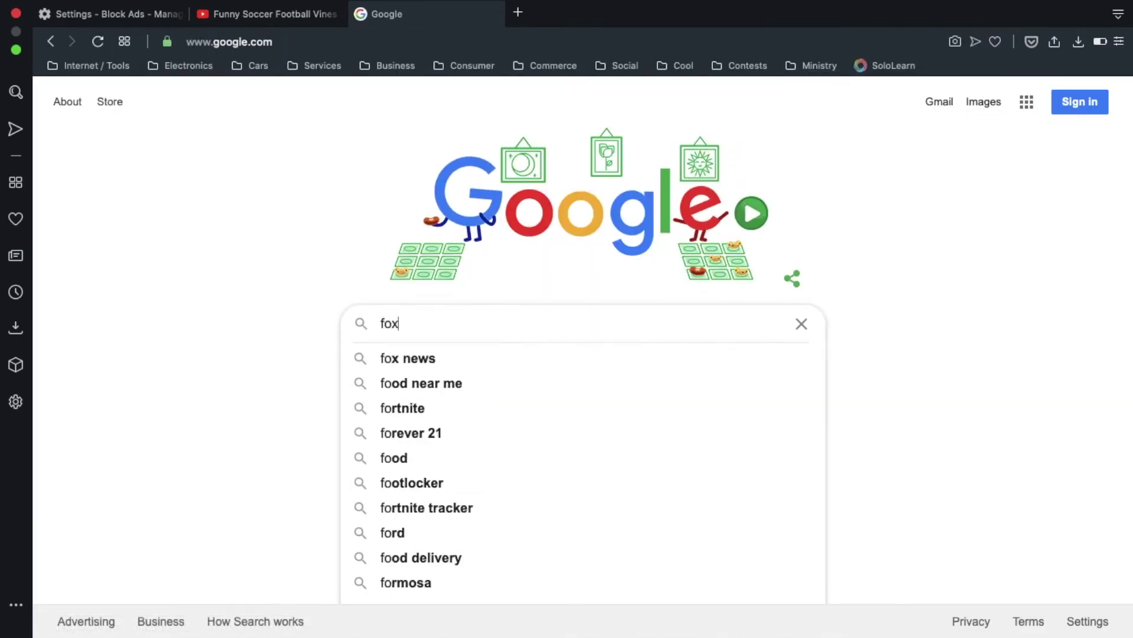
text( new)
key(BackSpace)
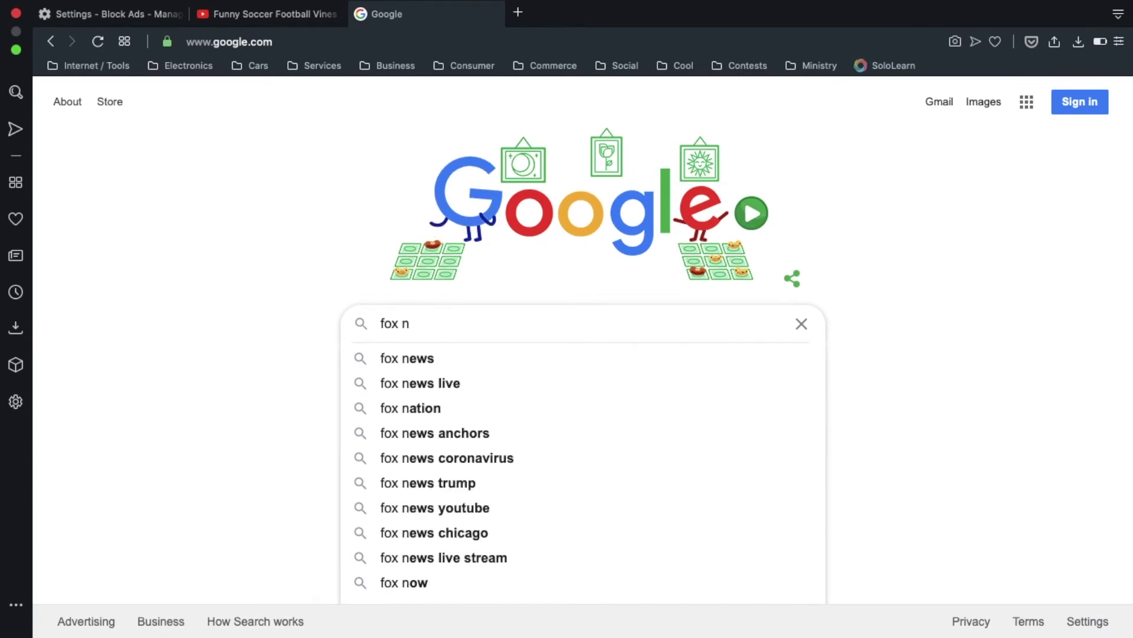
text(ews)
key(Return)
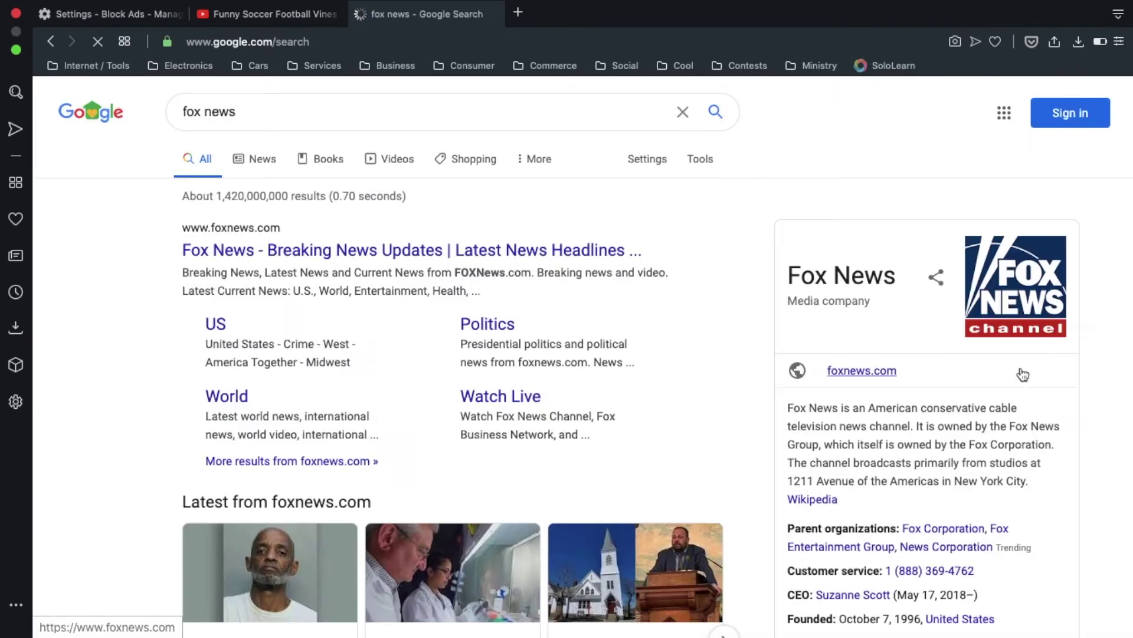
click(488, 262)
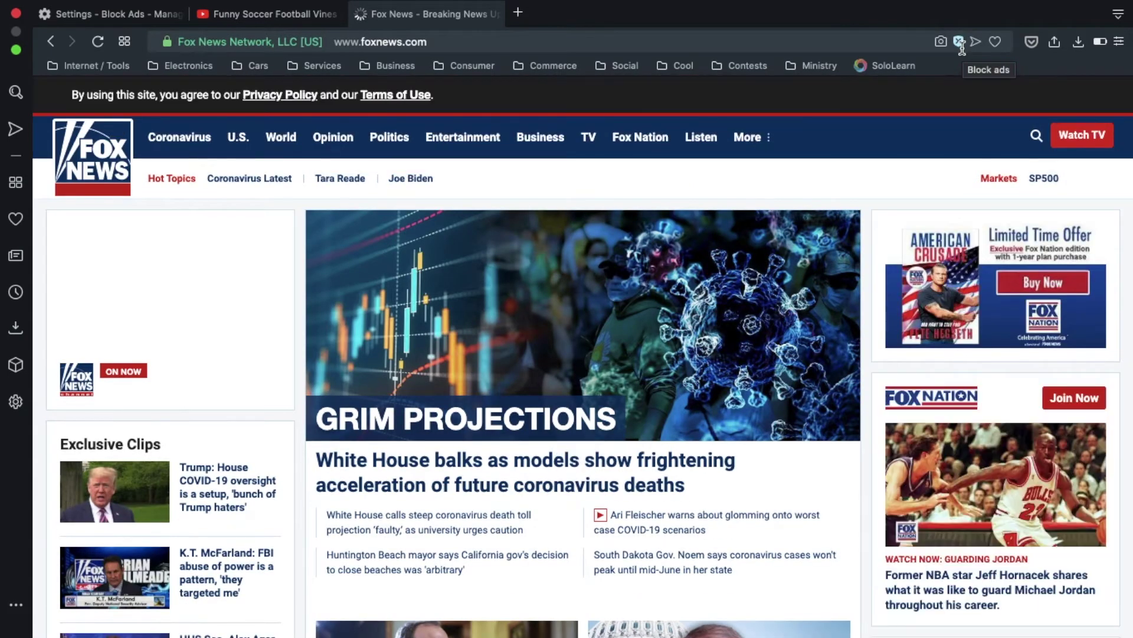
Dismiss Fox News' disable-ad-blocker request and confirm 106 ads blocked on the site.
click(960, 44)
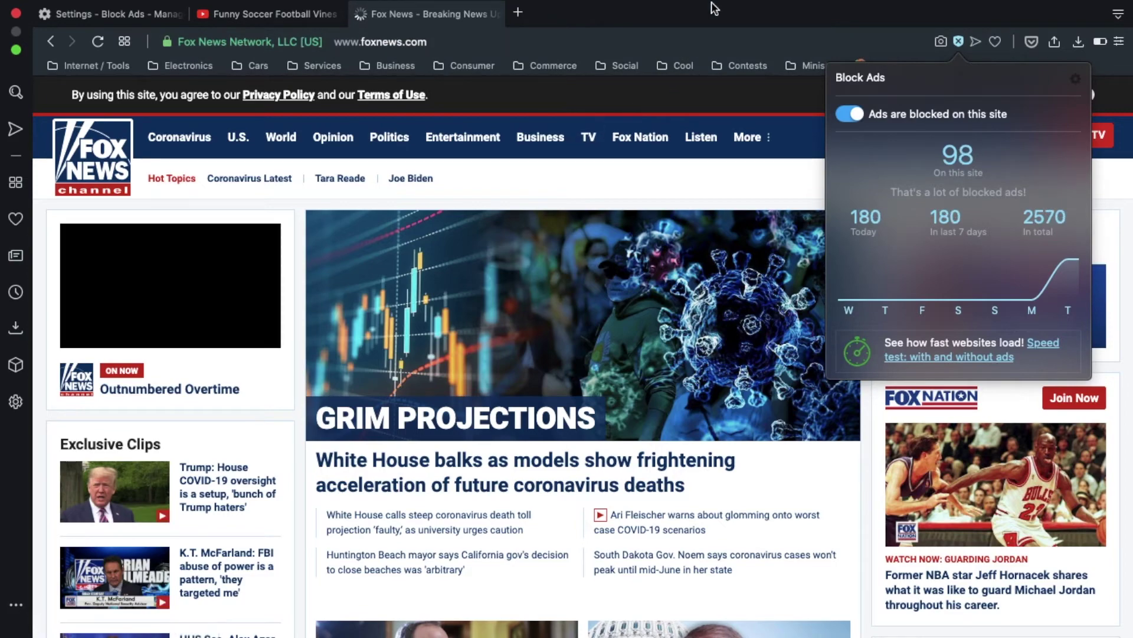
click(708, 126)
scroll(714, 285, down, 3)
scroll(714, 285, down, 2)
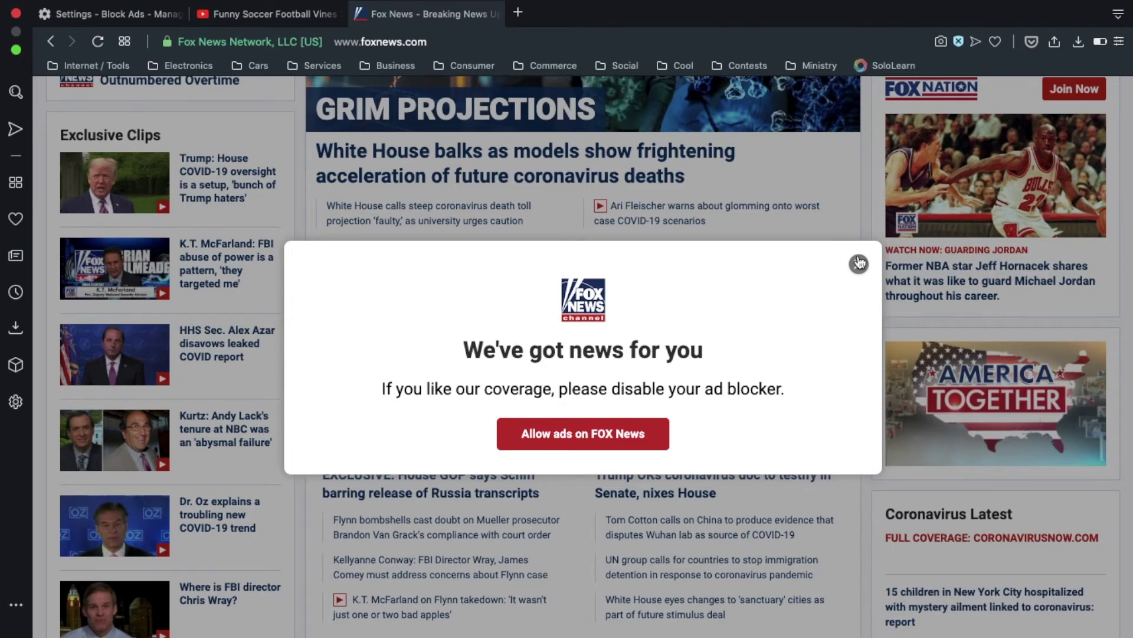
click(859, 263)
scroll(859, 260, down, 8)
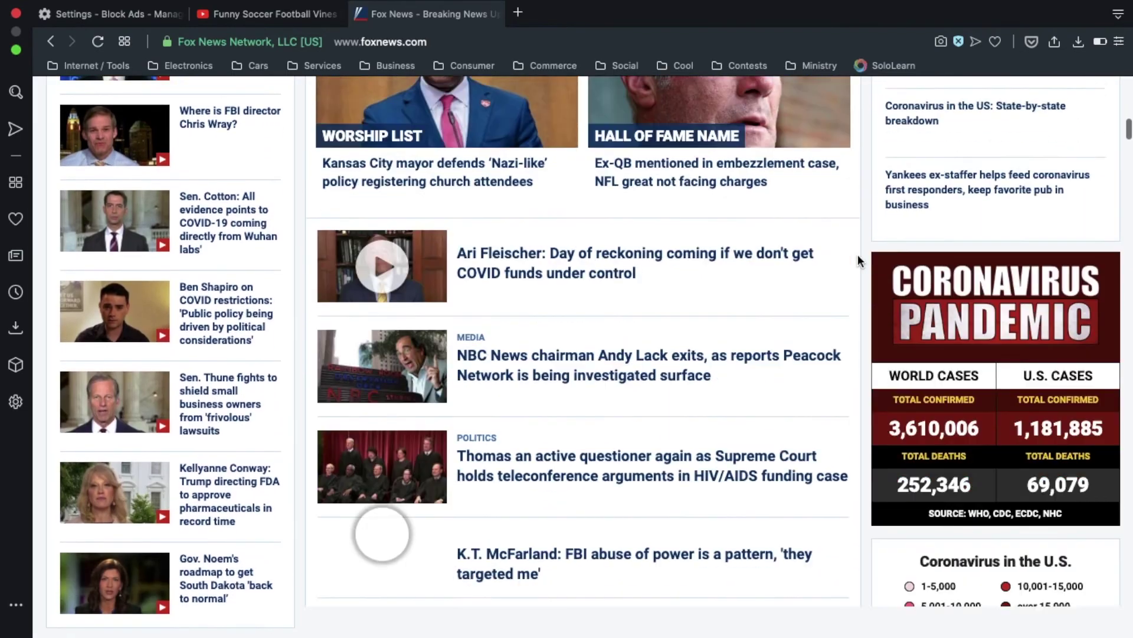
scroll(858, 254, down, 3)
scroll(858, 254, up, 15)
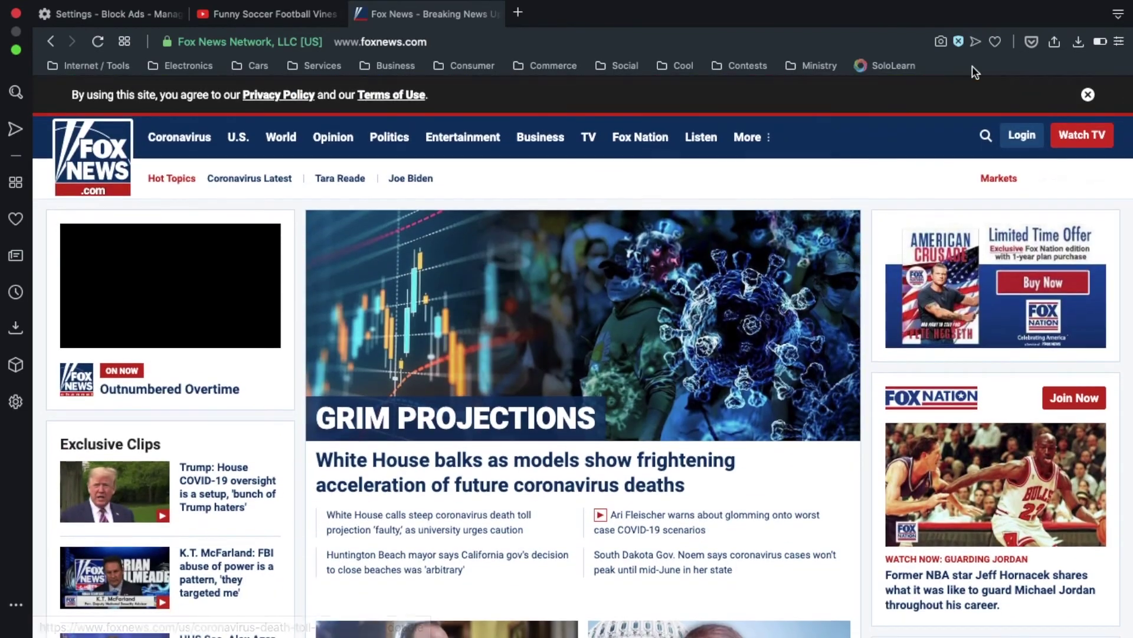
click(958, 41)
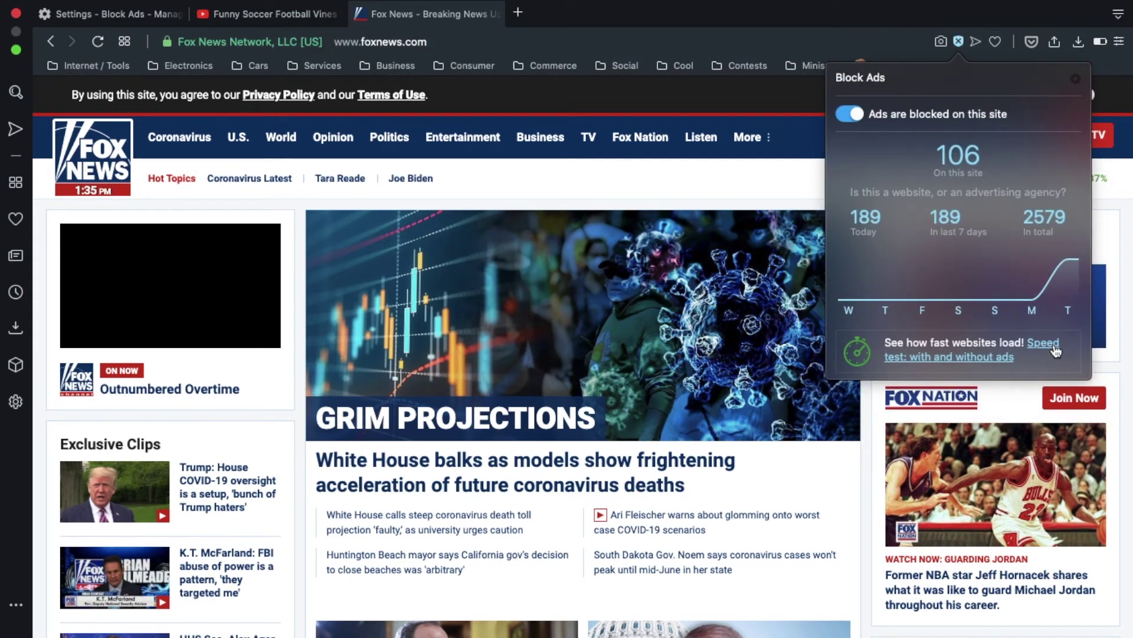
Run the with/without ads speed test: foxnews.com loads 41% faster without ads (00:04.85 vs 00:08.34).
click(1043, 343)
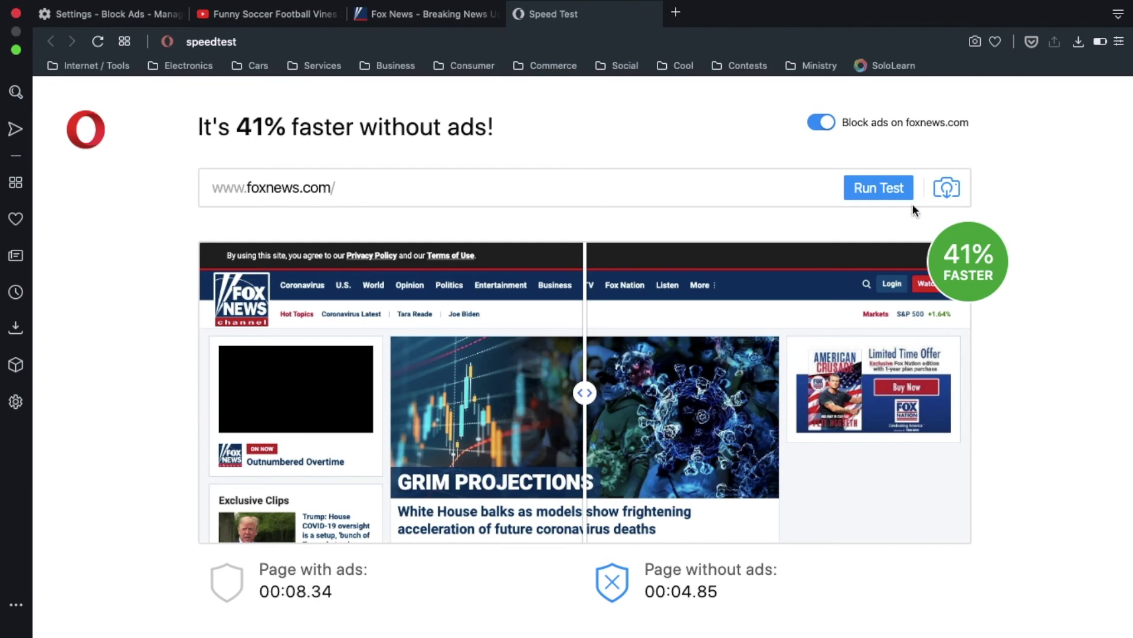
Rerun the foxnews.com speed test: 16% faster without ads (00:04.80 vs 00:05.72).
click(884, 187)
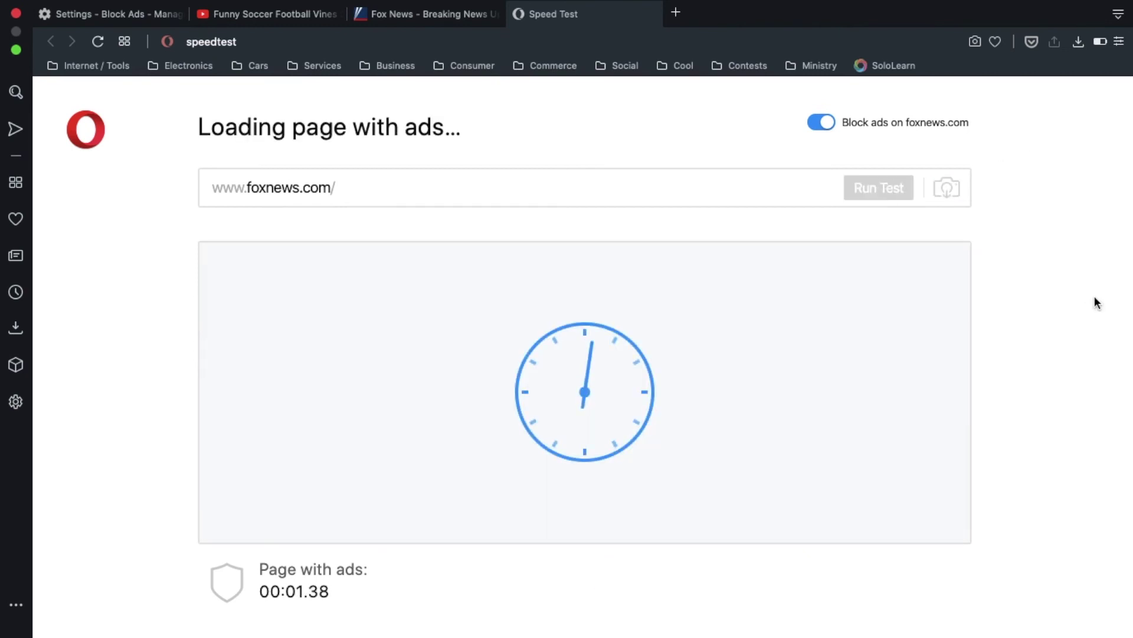